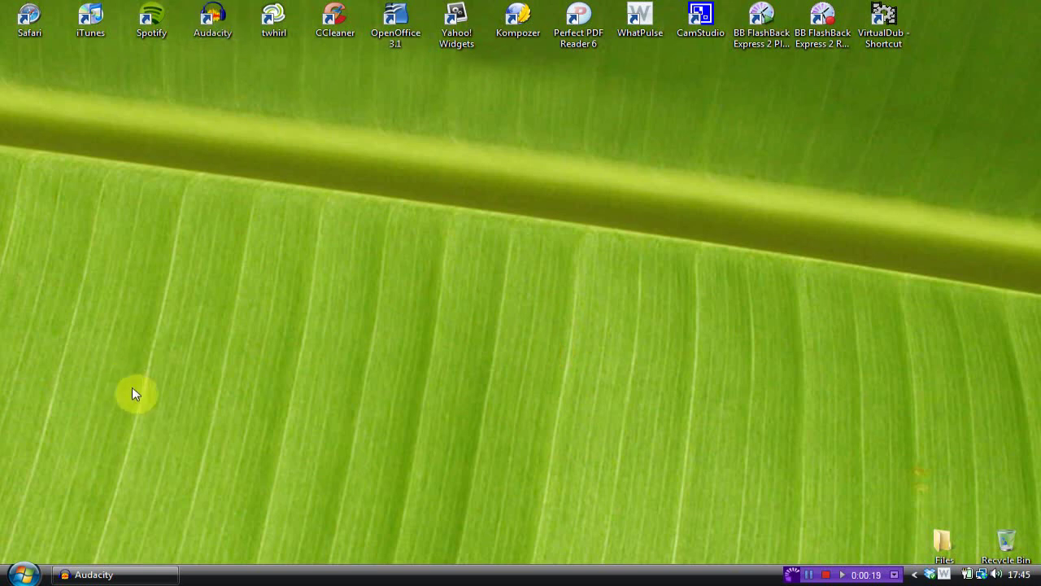
click(122, 577)
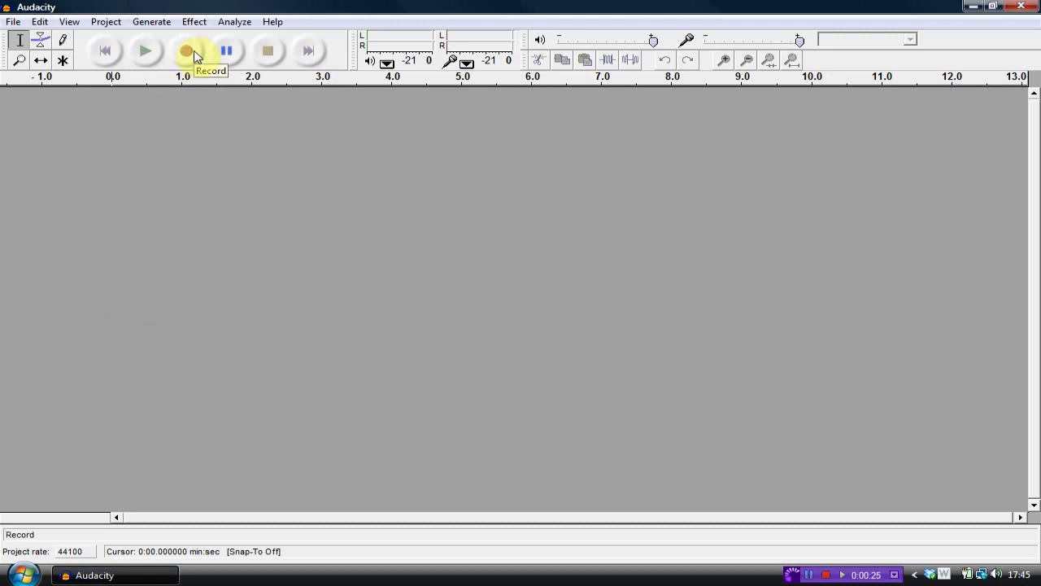
click(13, 22)
click(17, 56)
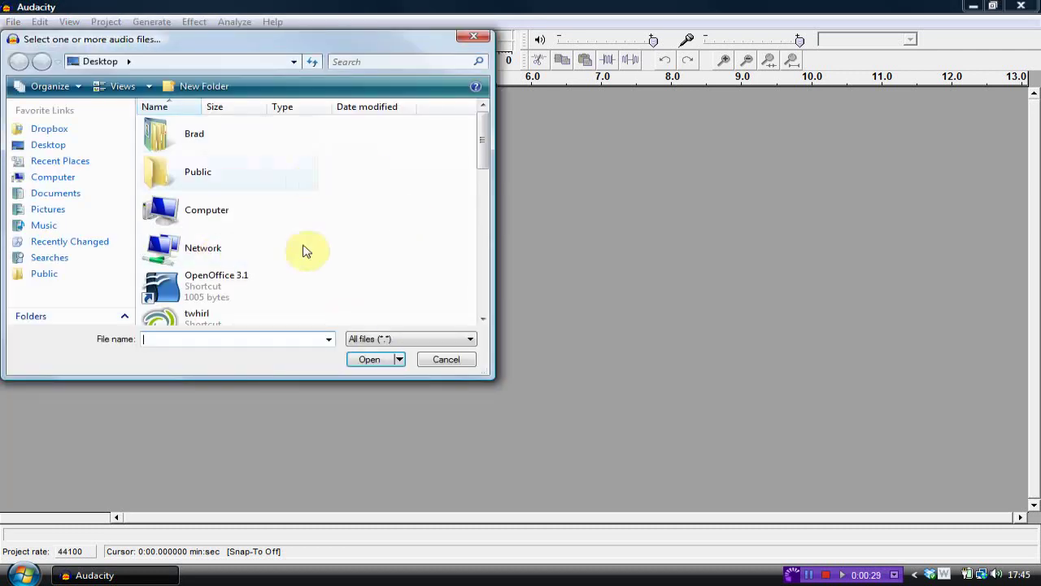
click(474, 37)
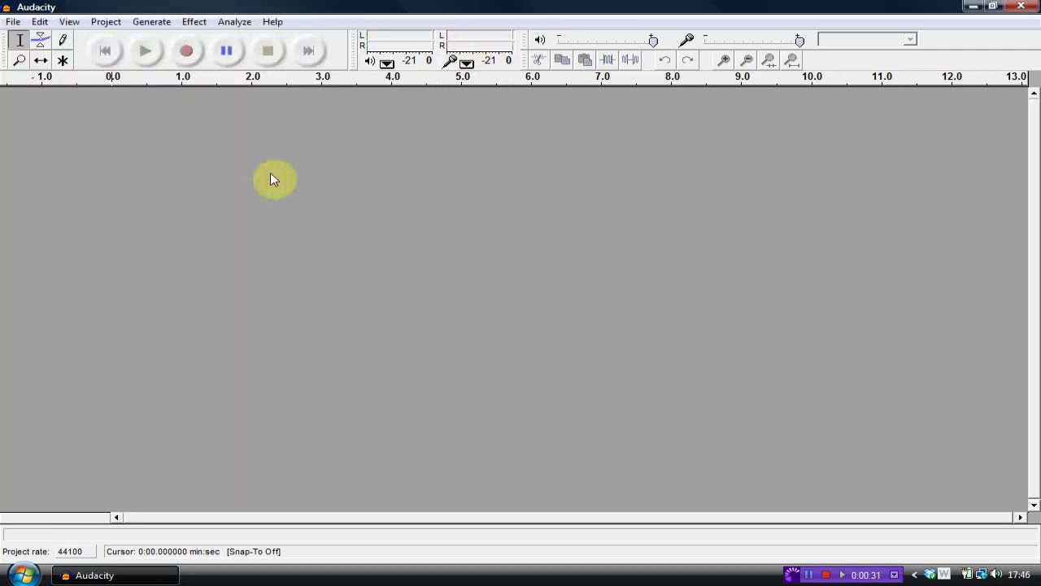
Step: Record a roughly 5.7-second voice clip on a new mono track and play it back
click(187, 51)
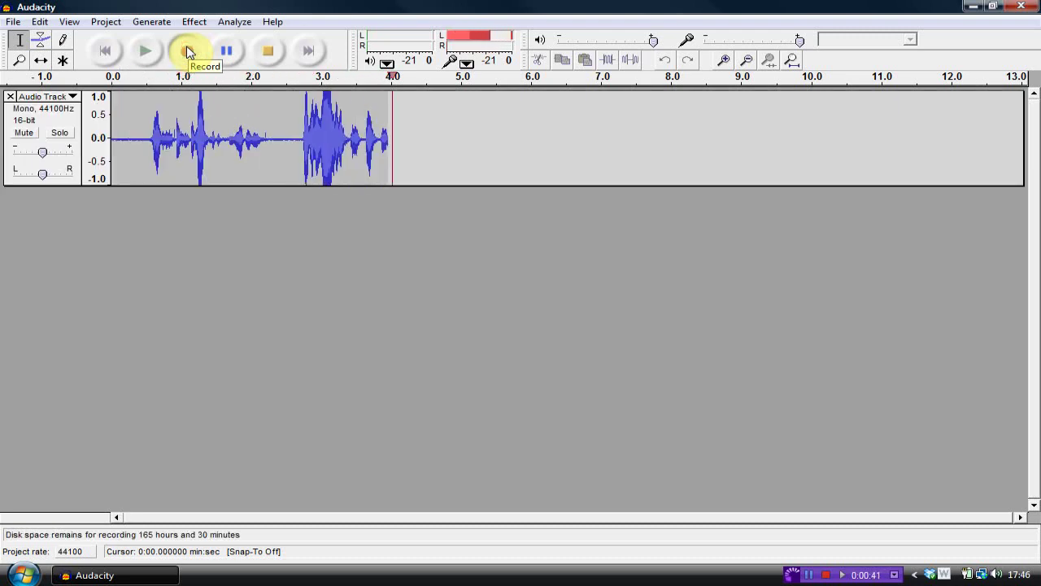
click(267, 51)
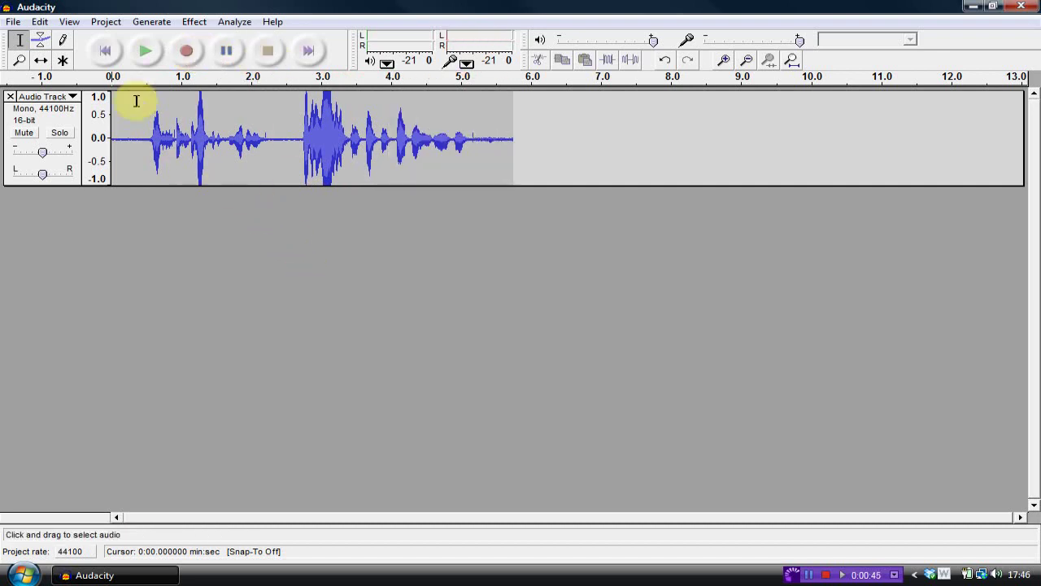
click(144, 52)
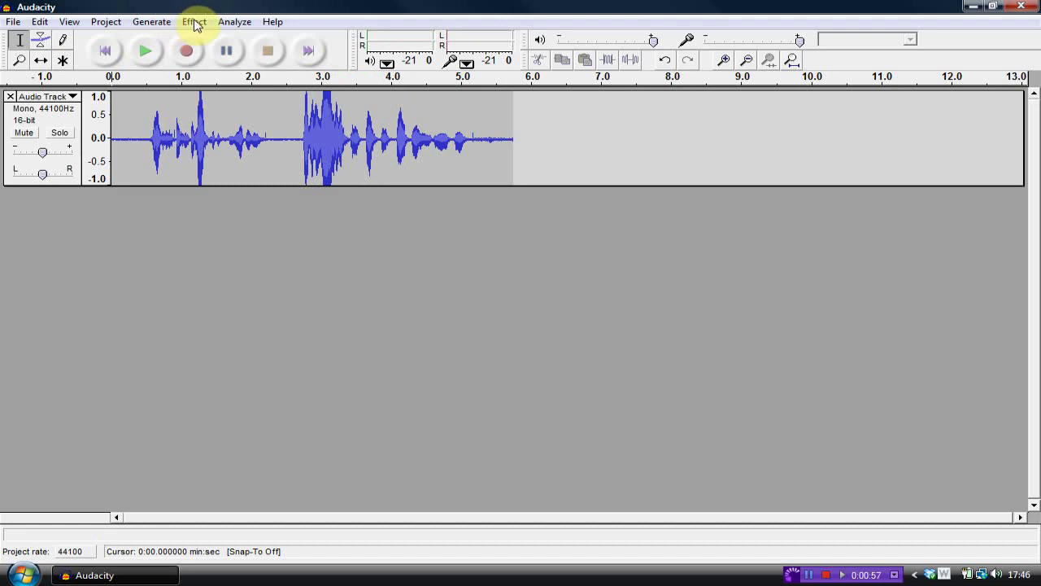
Step: Speed up the whole track by 39.891 percent with Change Speed, shortening it to about 4.1 seconds, then preview it
click(72, 120)
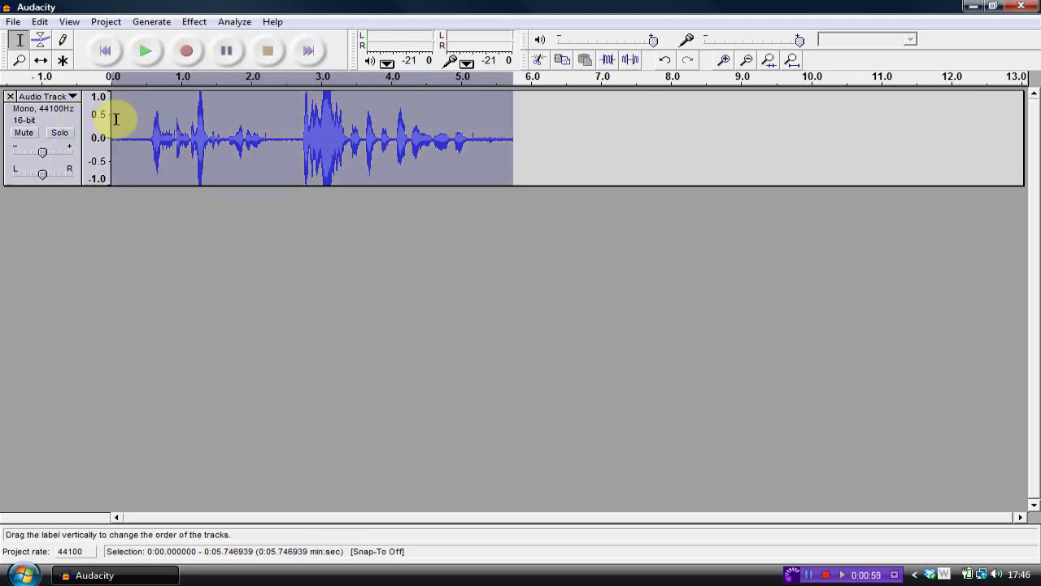
click(192, 23)
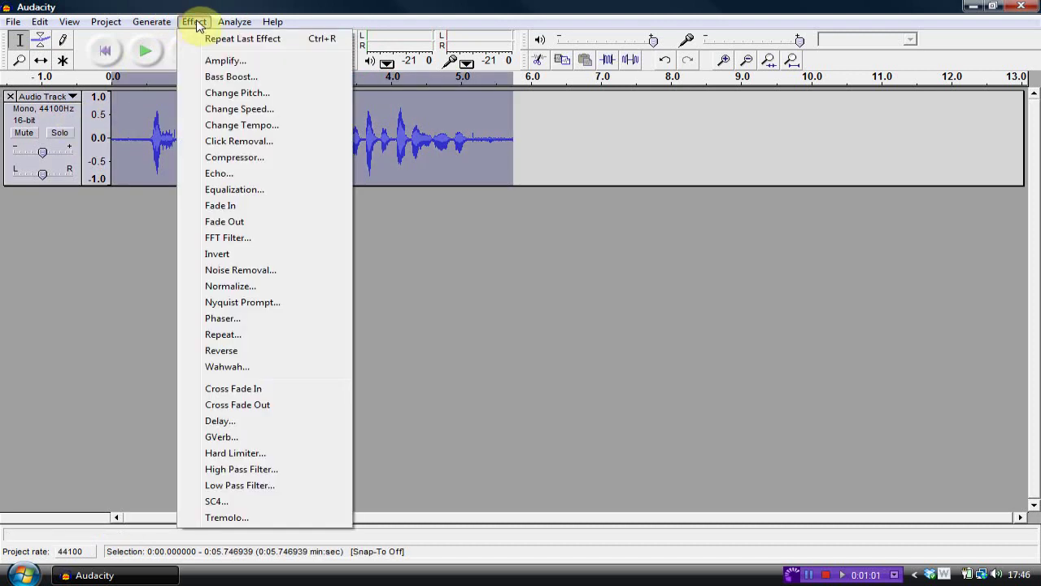
click(271, 113)
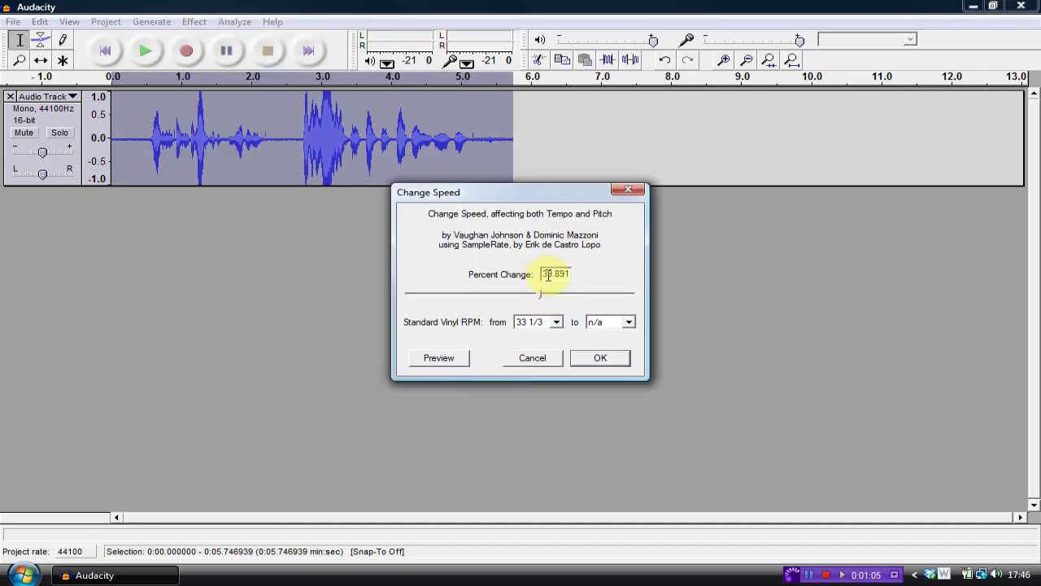
click(601, 358)
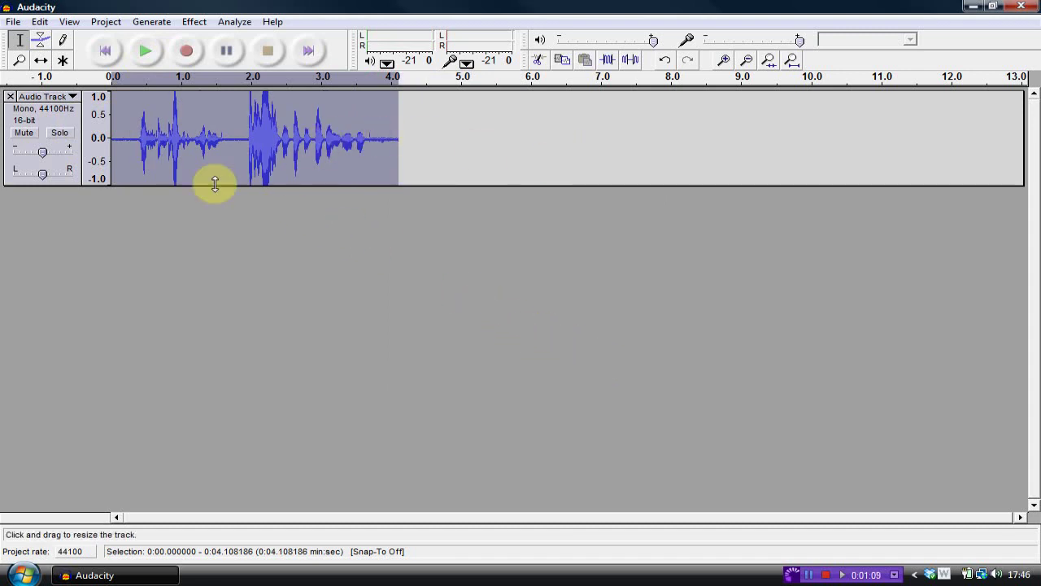
click(147, 51)
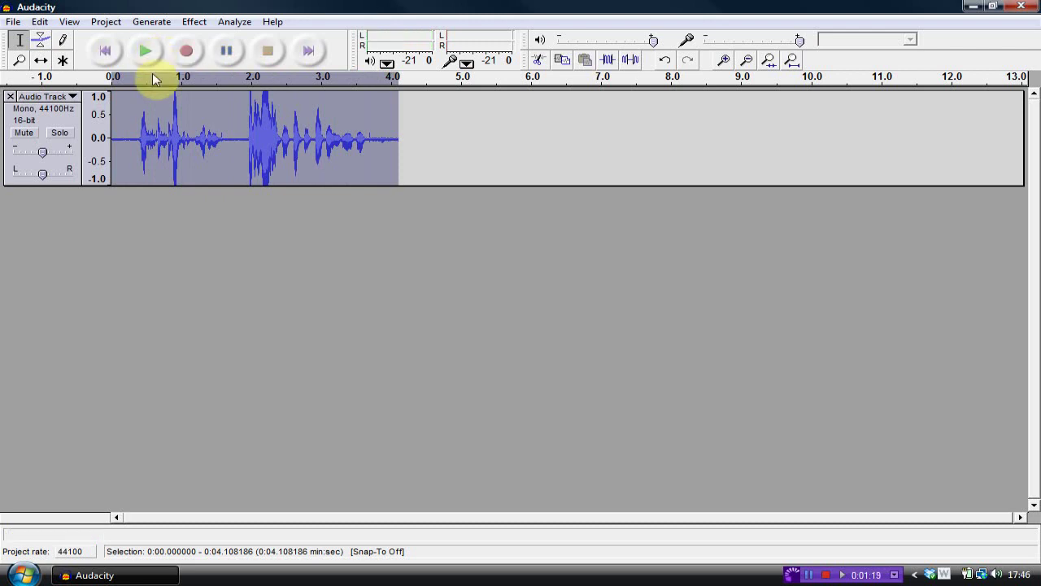
Step: Look through the Change Pitch target-pitch options, then cancel so the pitch stays unchanged
click(193, 22)
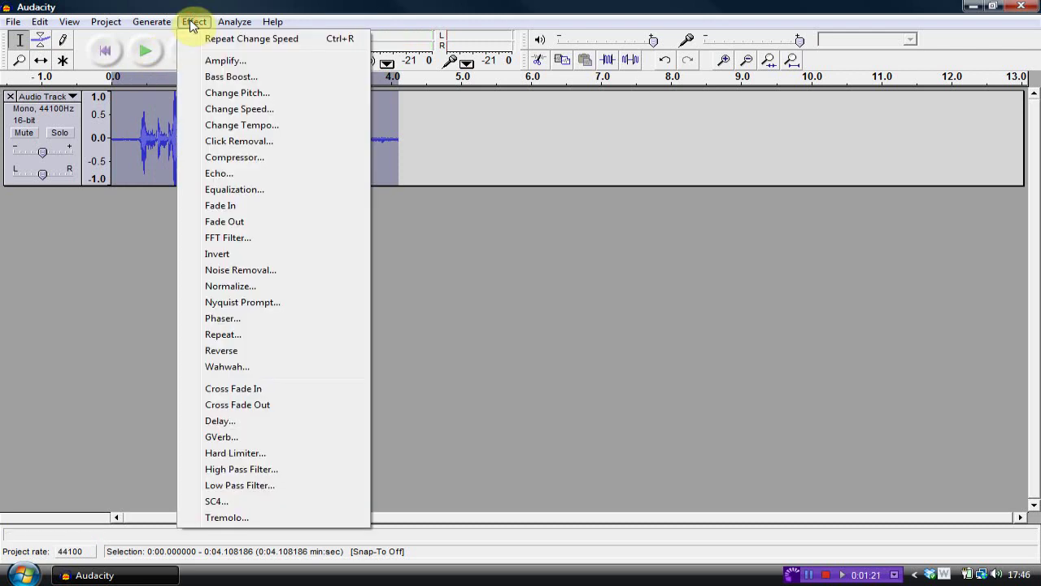
click(237, 93)
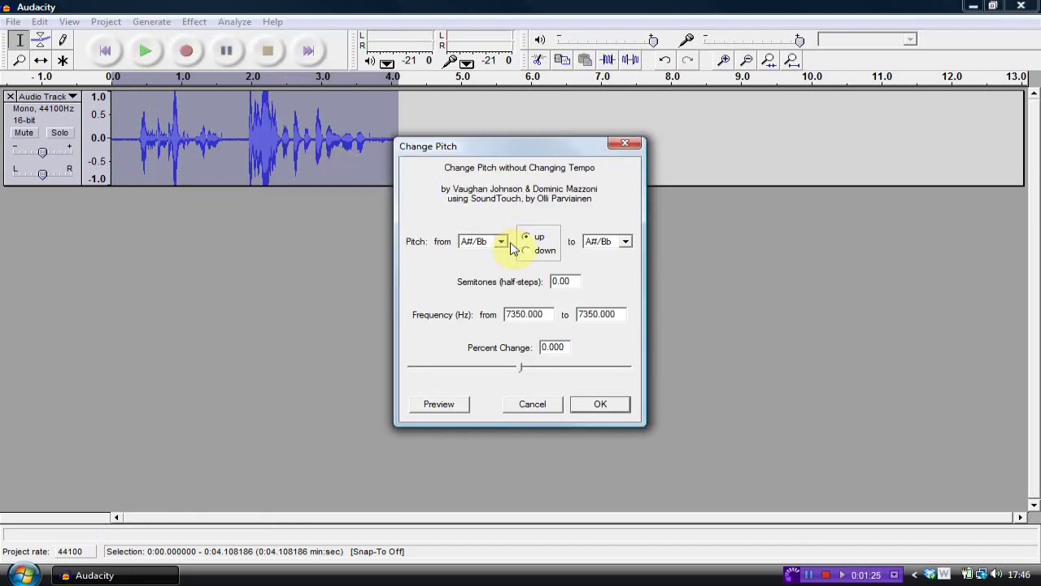
click(626, 242)
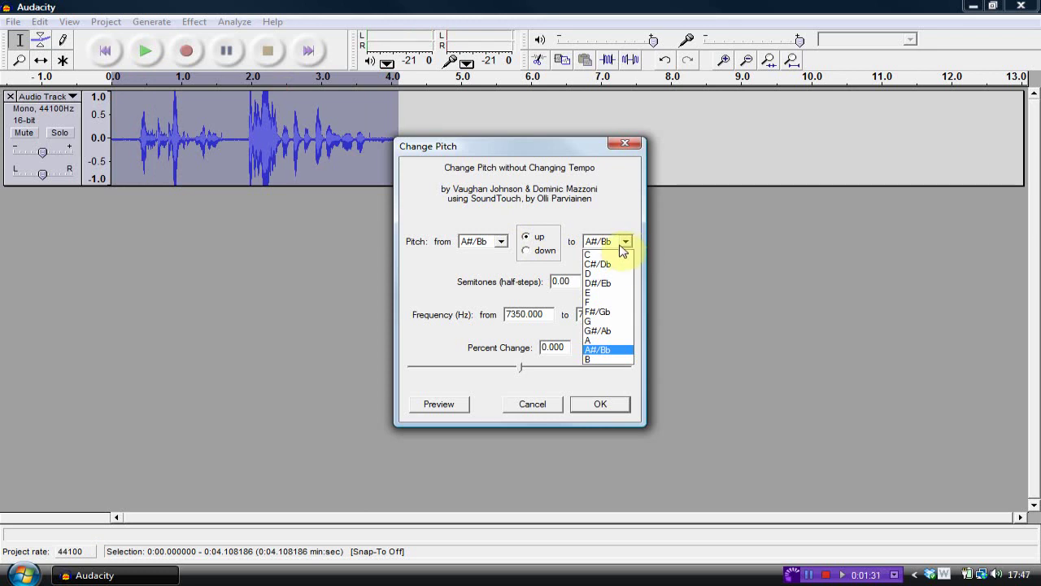
click(623, 242)
click(540, 402)
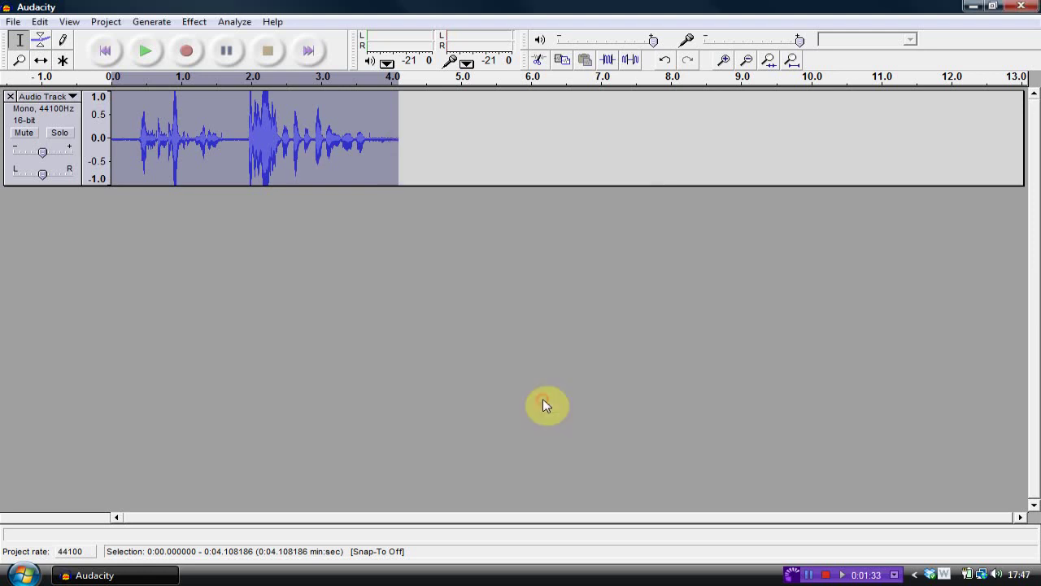
click(189, 22)
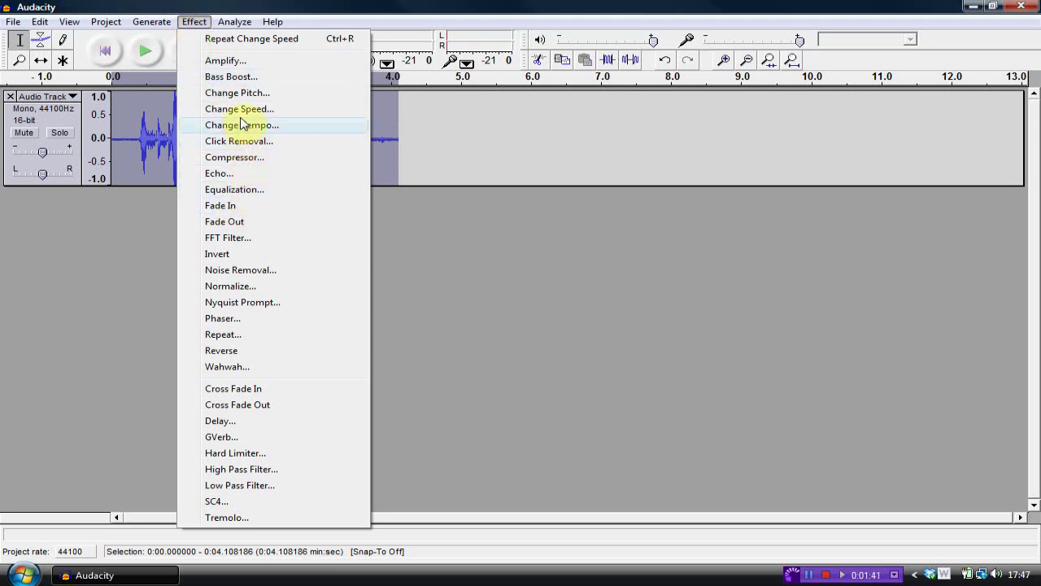
Step: Apply a 15 dB Bass Boost at 350 Hz and play back the boosted clip
click(231, 77)
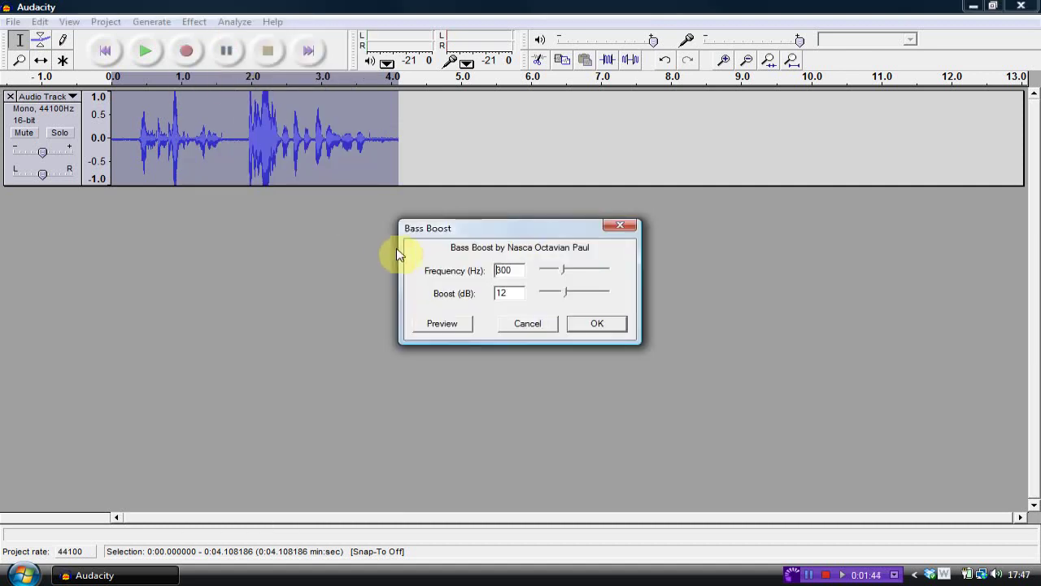
click(563, 269)
drag(563, 272, 572, 295)
click(598, 325)
click(144, 53)
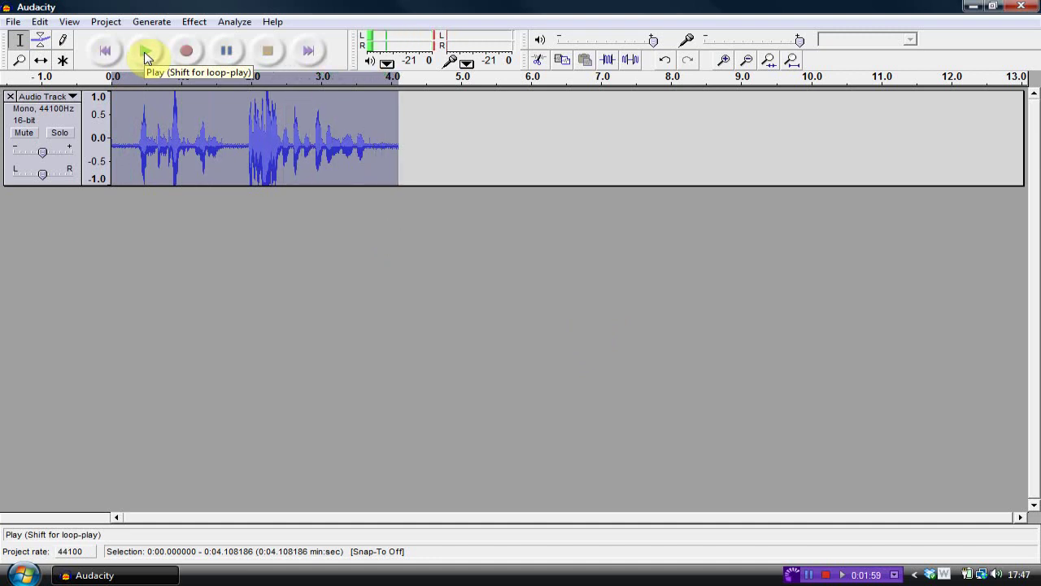
click(194, 23)
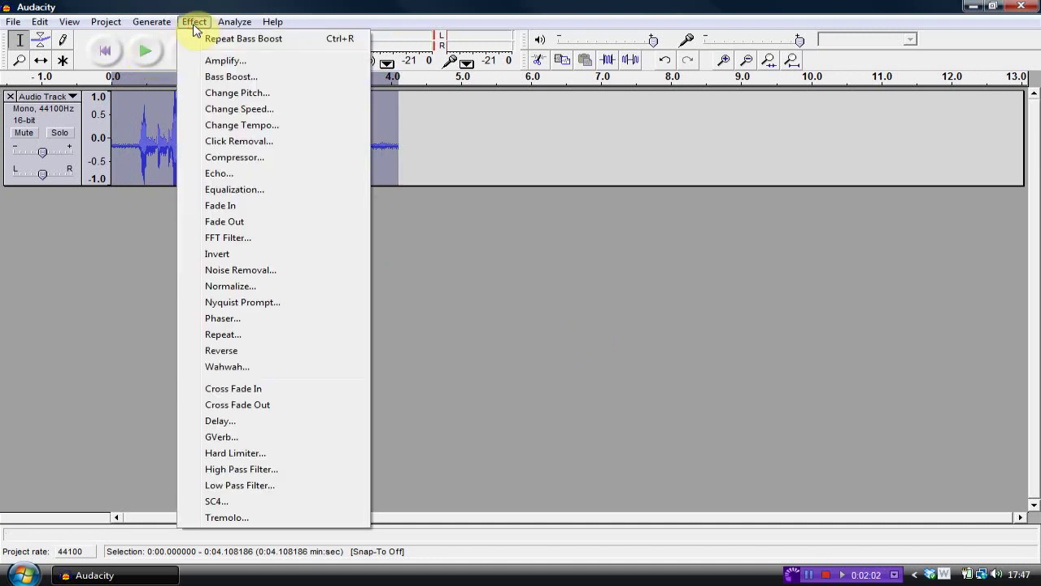
Step: Amplify the track by 2.1 dB with clipping allowed, play it back, and clear the selection
click(264, 62)
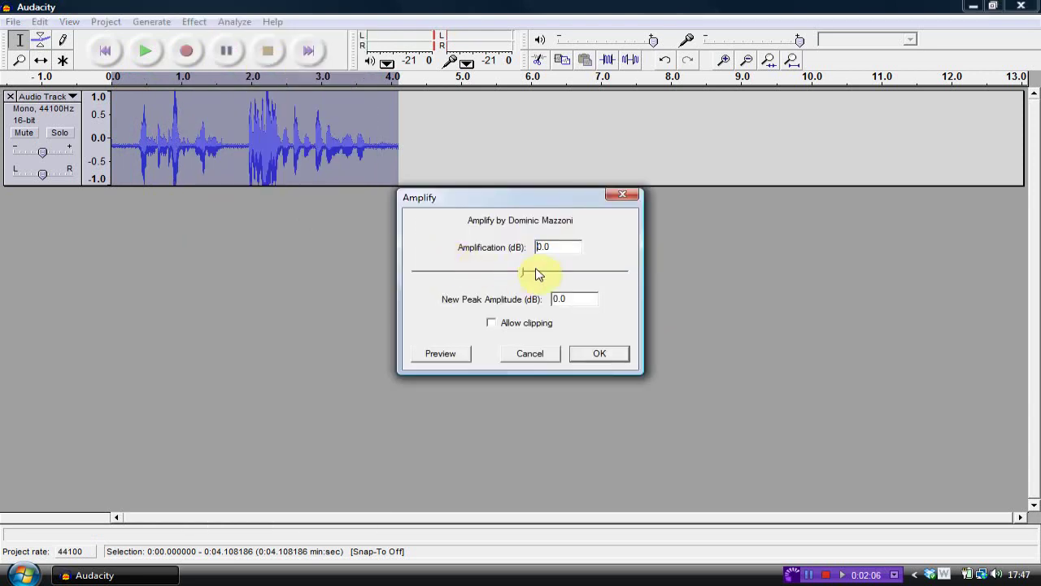
drag(520, 274, 532, 277)
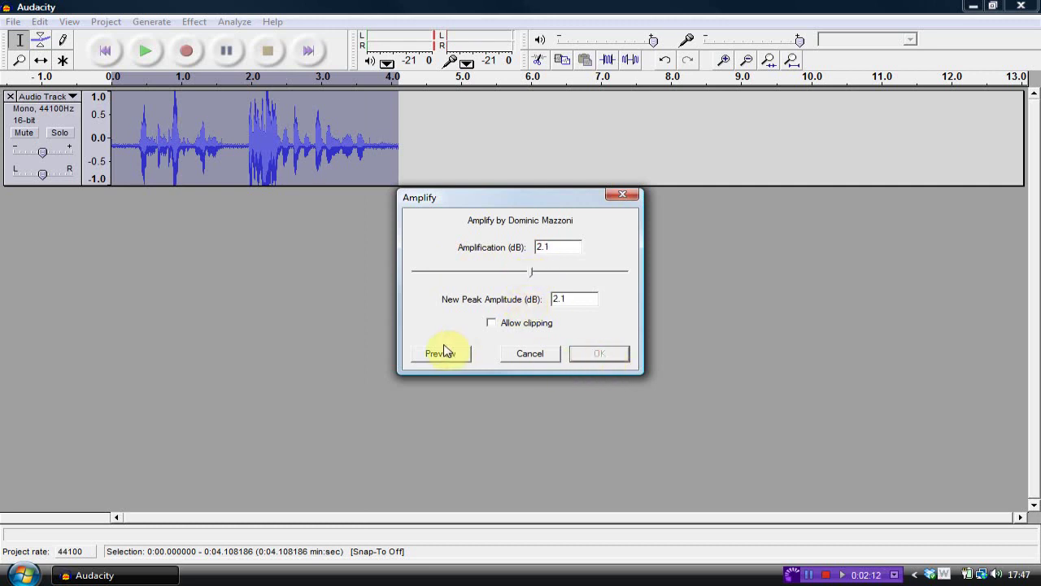
click(491, 323)
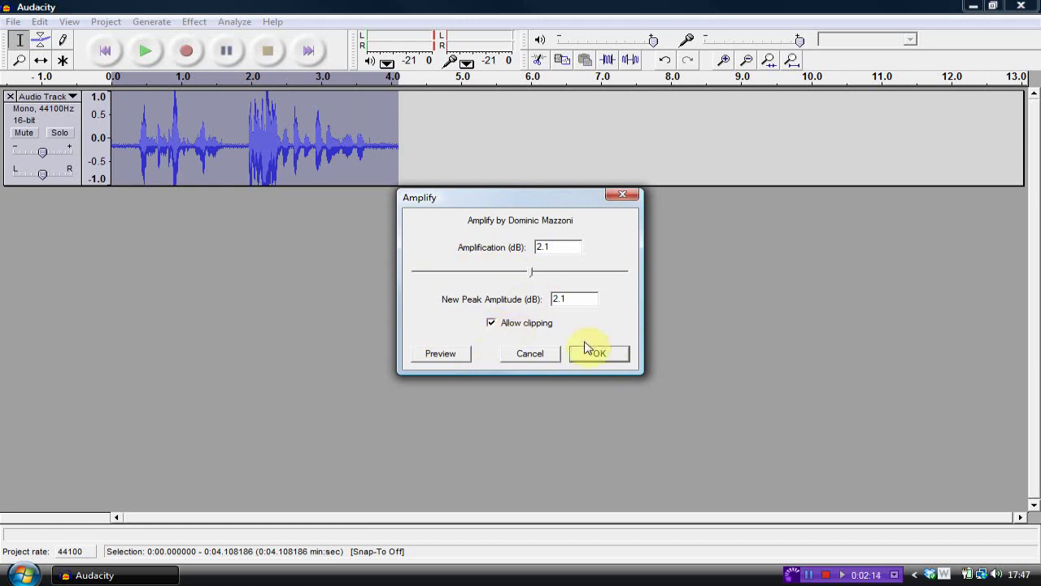
click(610, 356)
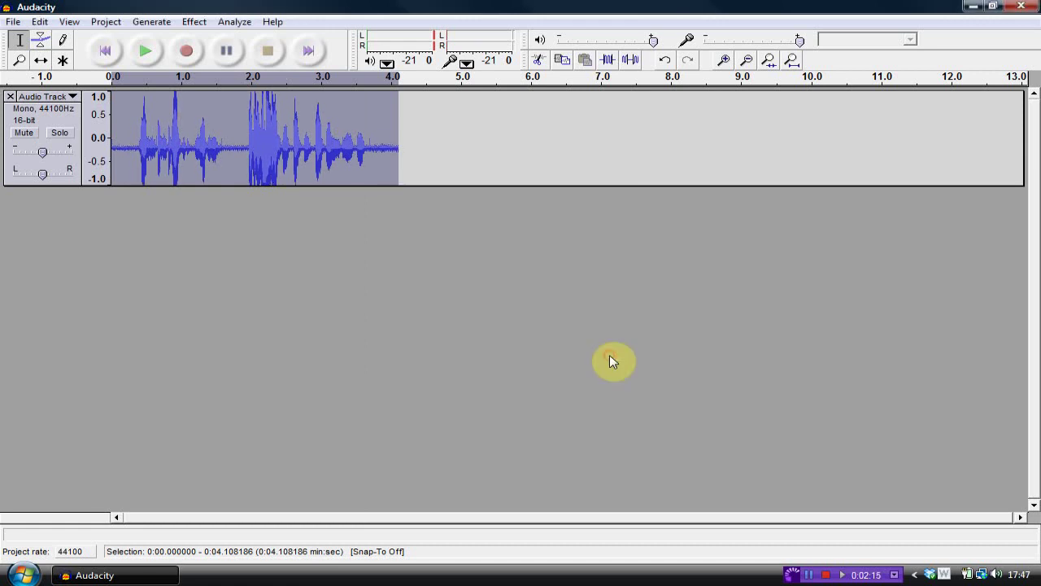
click(145, 50)
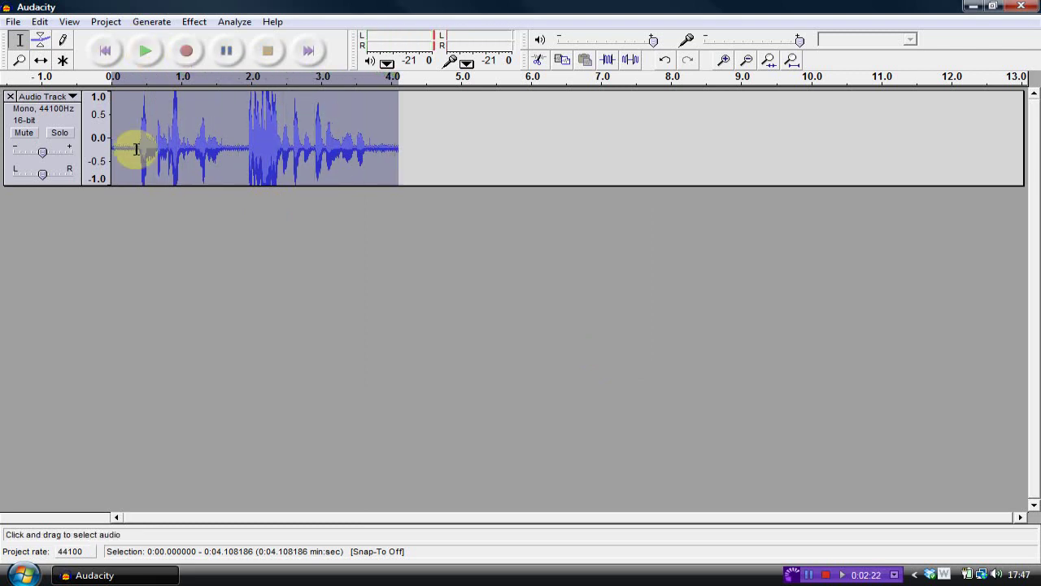
click(355, 260)
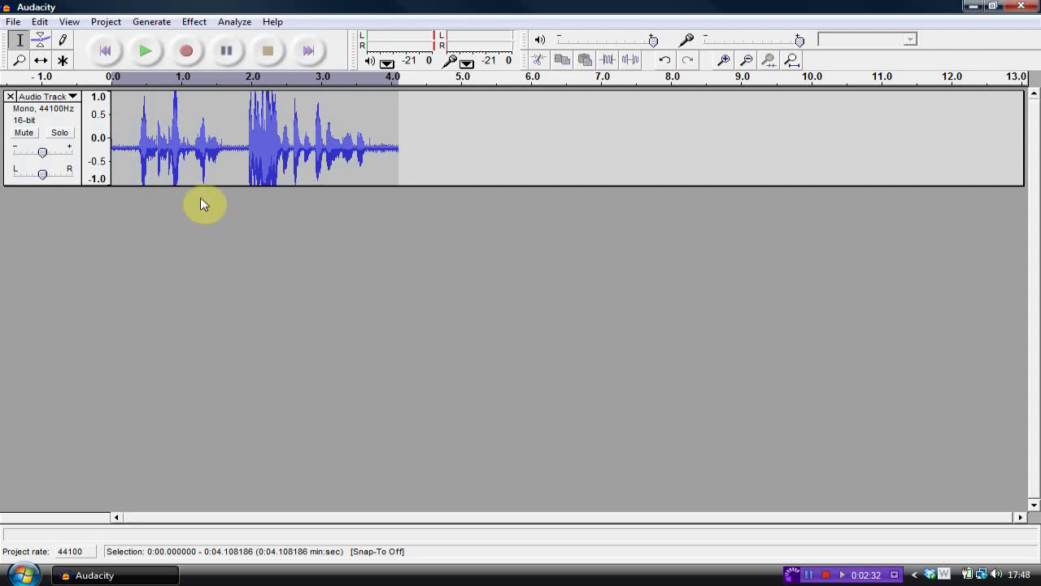
click(14, 22)
click(65, 186)
drag(239, 40, 456, 172)
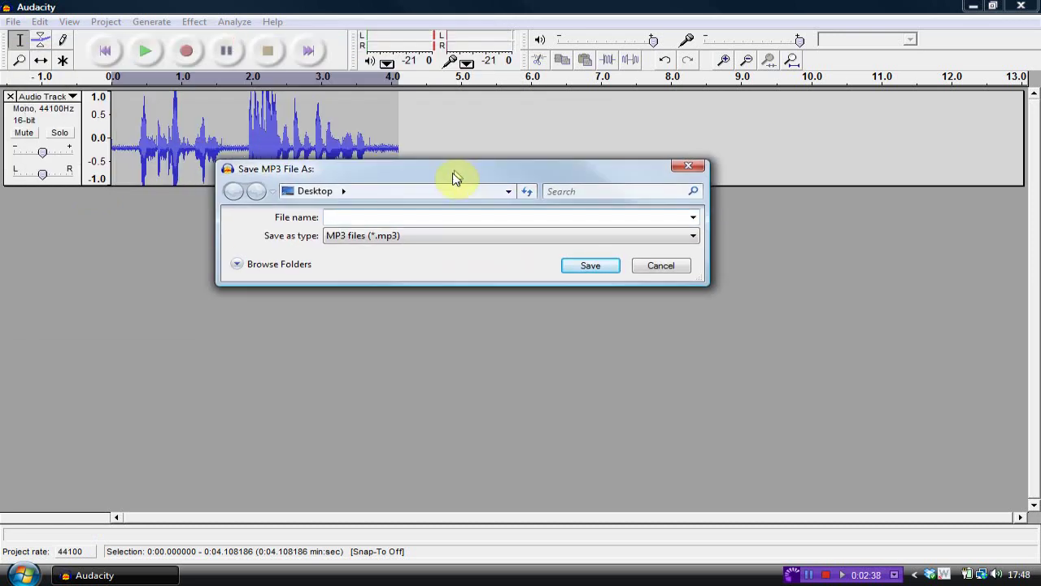
click(661, 266)
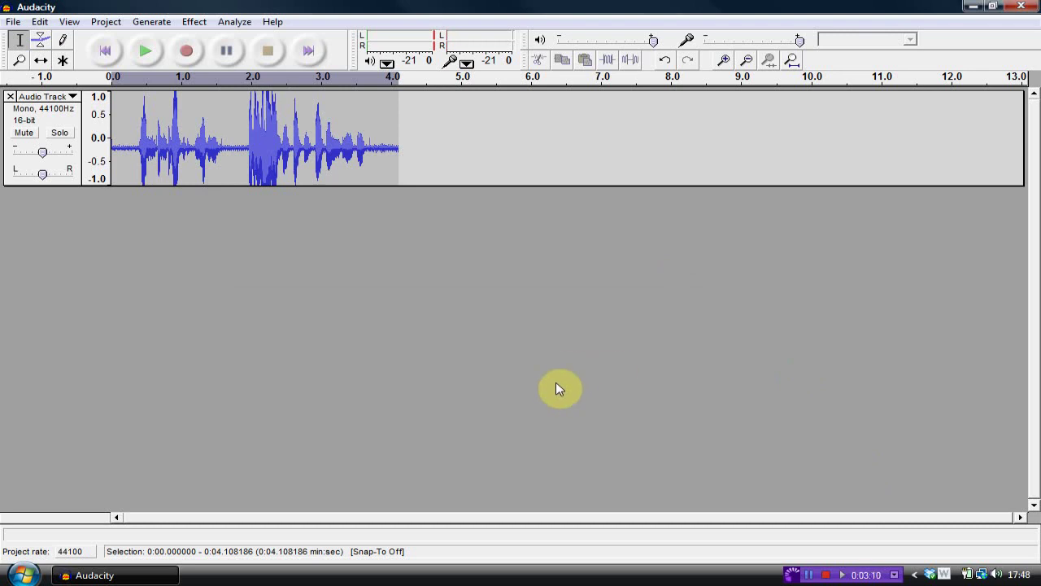
click(13, 21)
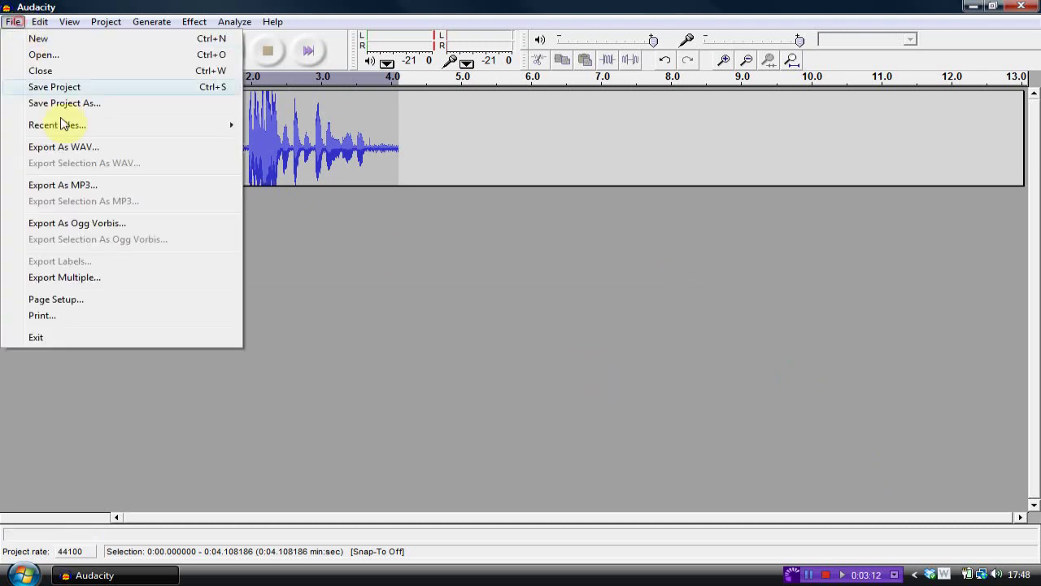
click(84, 188)
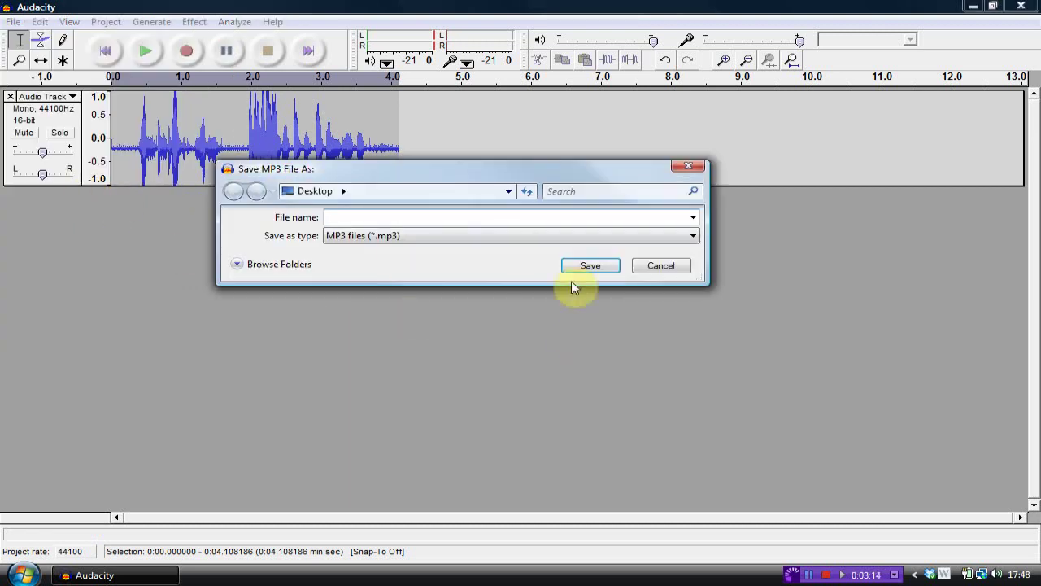
drag(477, 167, 531, 219)
key(Tab)
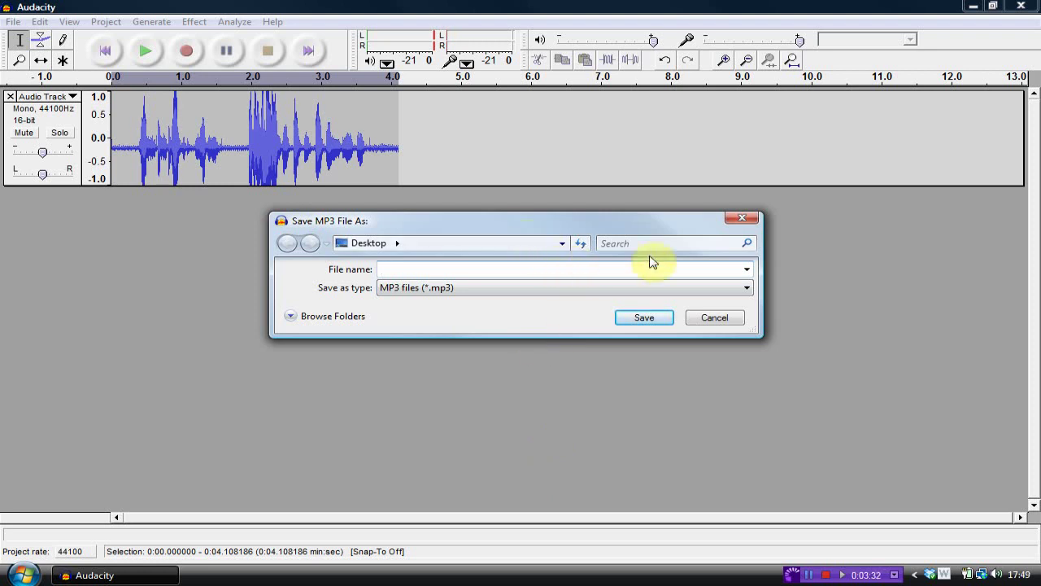
click(744, 219)
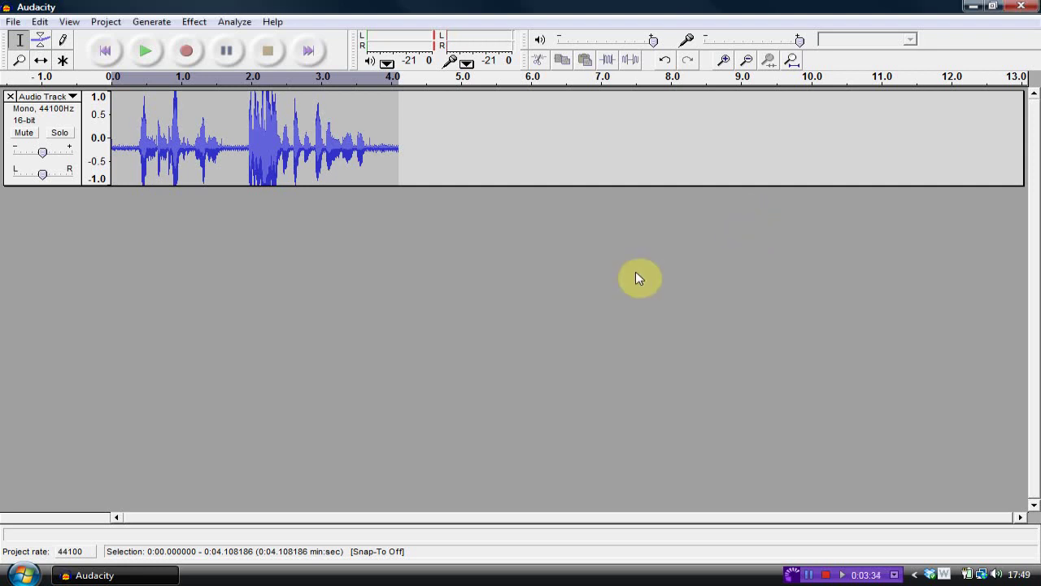